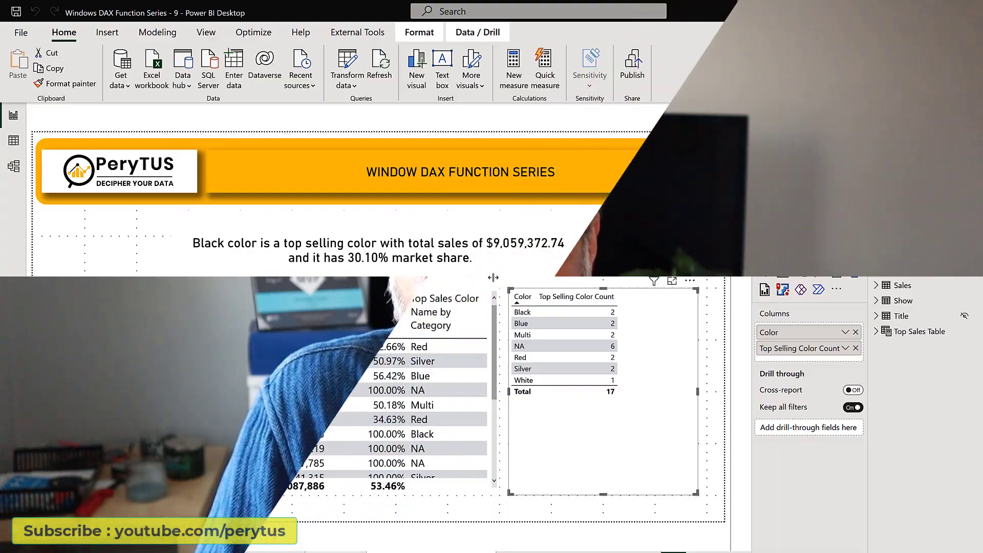
{"action": "key", "text": "Up"}
{"action": "key", "text": "Up"}
{"action": "key", "text": "Left"}
{"action": "key", "text": "Left"}
{"action": "key", "text": "Left"}
{"action": "key", "text": "Left"}
{"action": "key", "text": "Right"}
{"action": "key", "text": "Right"}
{"action": "key", "text": "Right"}
{"action": "key", "text": "Right"}
{"action": "key", "text": "Up"}
{"action": "key", "text": "Down"}
{"action": "key", "text": "Down"}
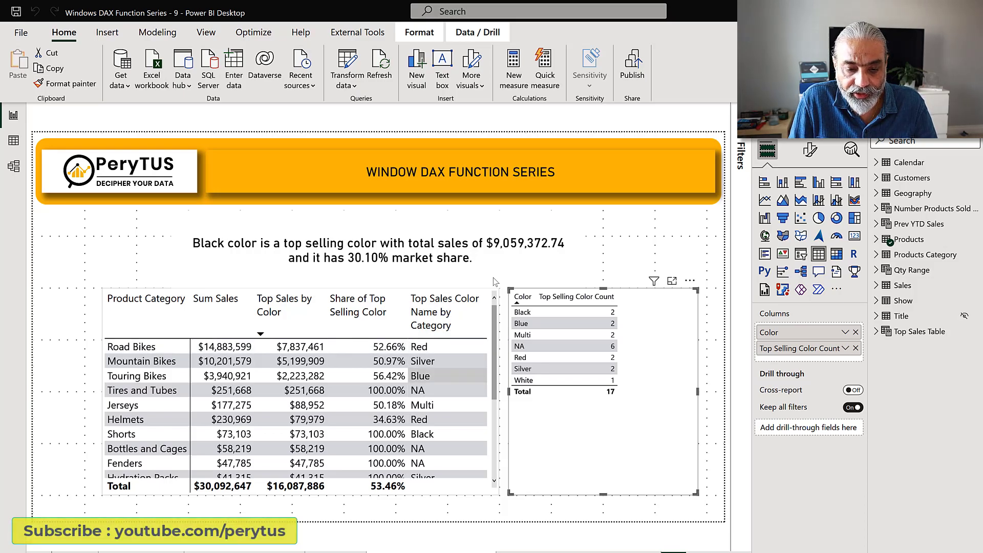
{"action": "key", "text": "Left"}
{"action": "key", "text": "Left"}
{"action": "key", "text": "Left"}
{"action": "key", "text": "Left"}
{"action": "key", "text": "Right"}
{"action": "key", "text": "Right"}
{"action": "key", "text": "Up"}
{"action": "key", "text": "Right"}
{"action": "key", "text": "Right"}
{"action": "key", "text": "Left"}
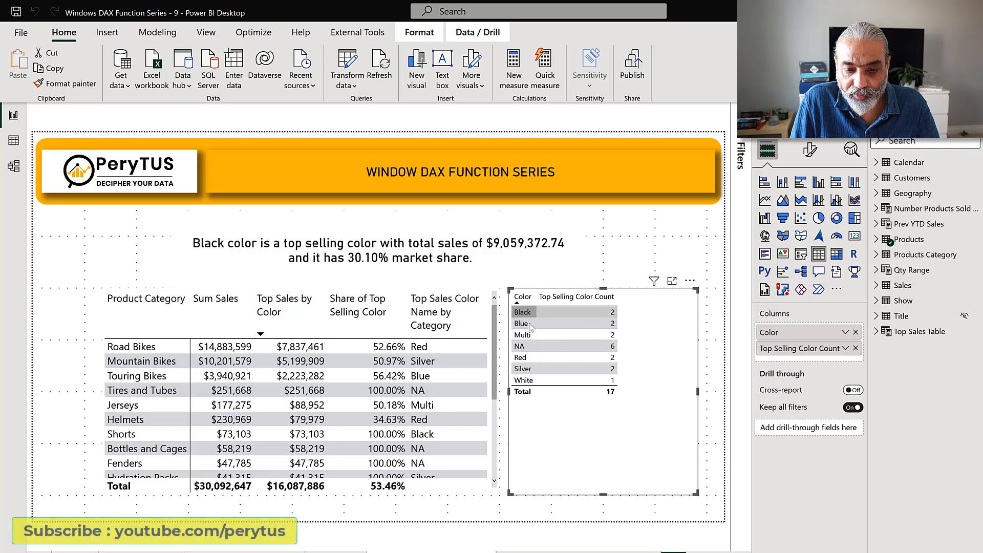
Cross-filter the product category matrix by Red and by Blue, and clear the color selection
{"action": "left_click", "coordinate": [542, 360]}
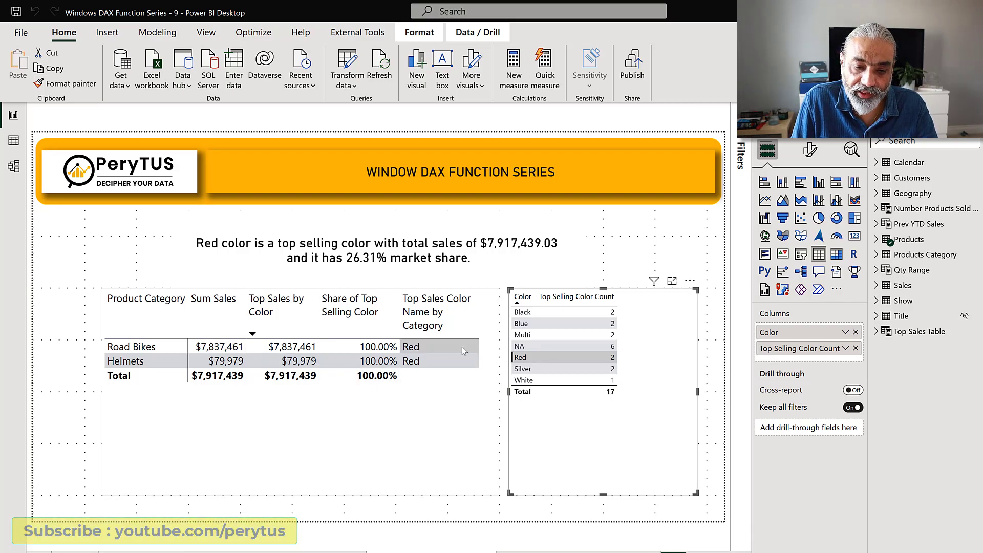
{"action": "left_click", "coordinate": [558, 328]}
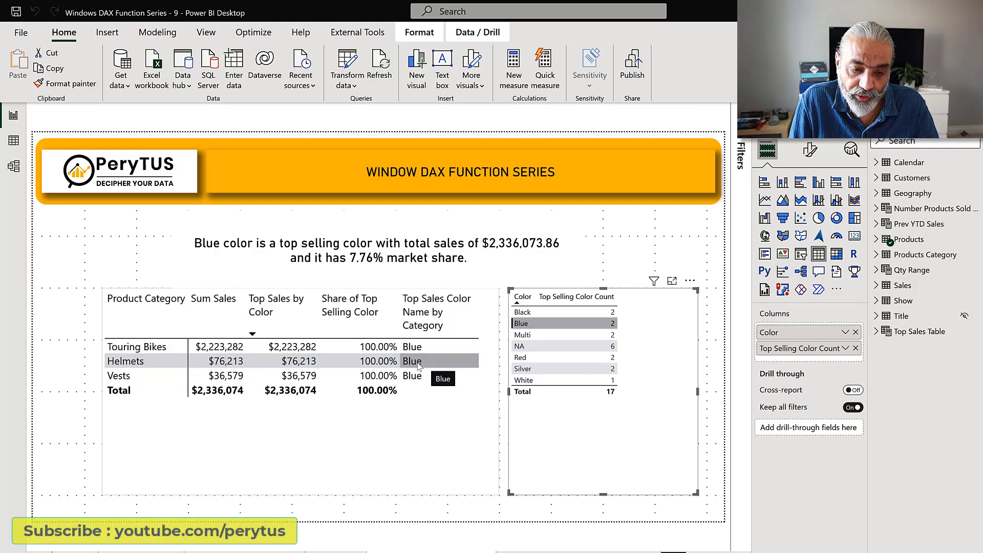
{"action": "left_click", "coordinate": [594, 414]}
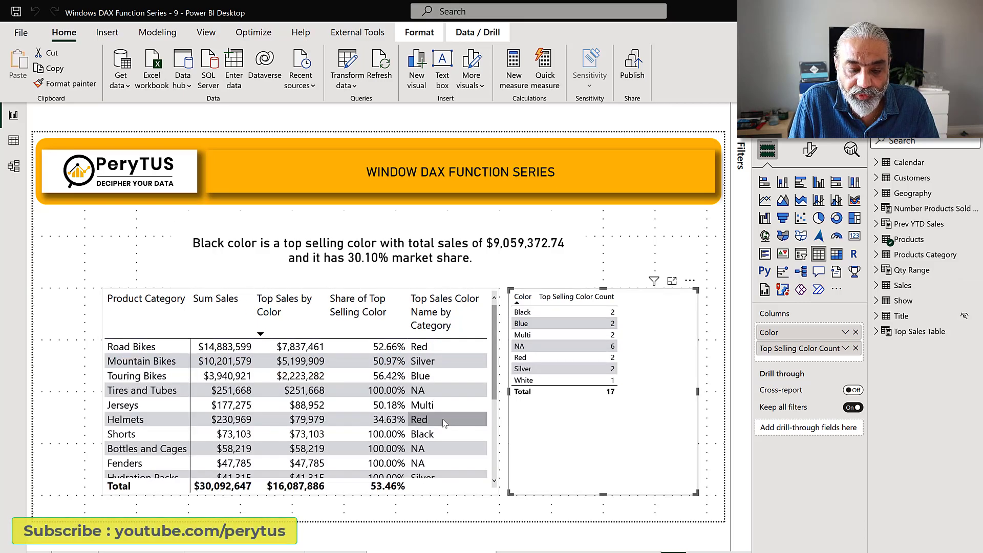
Find the Color field of the Products table and add it to the matrix rows below Product Category
{"action": "left_click", "coordinate": [443, 420]}
{"action": "left_click", "coordinate": [444, 419]}
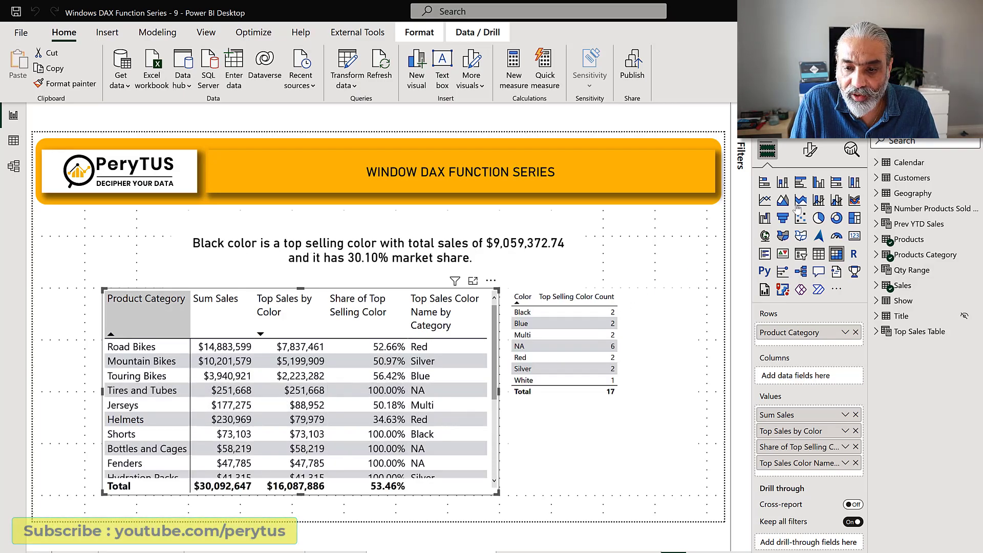
{"action": "type", "text": "color"}
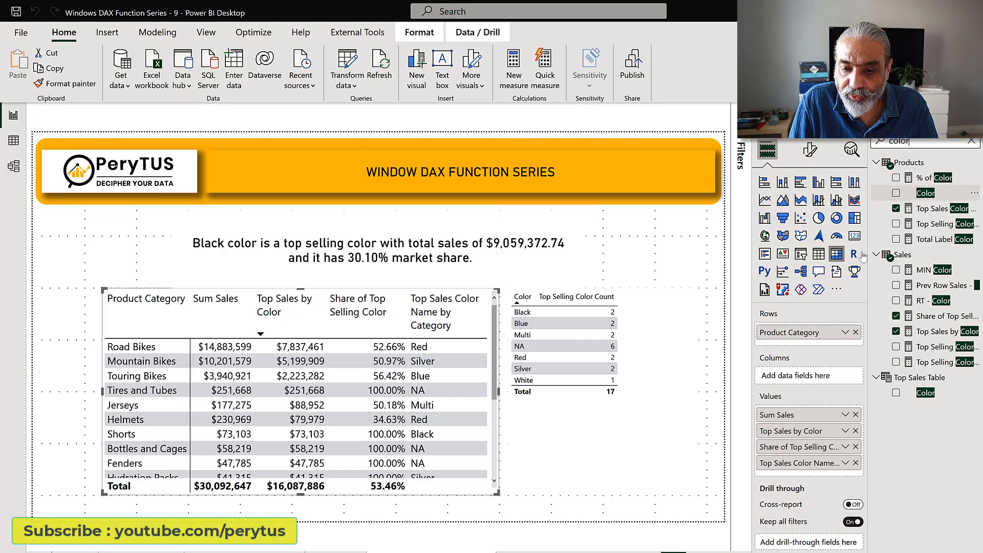
{"action": "left_click_drag", "start_coordinate": [925, 192], "coordinate": [813, 342]}
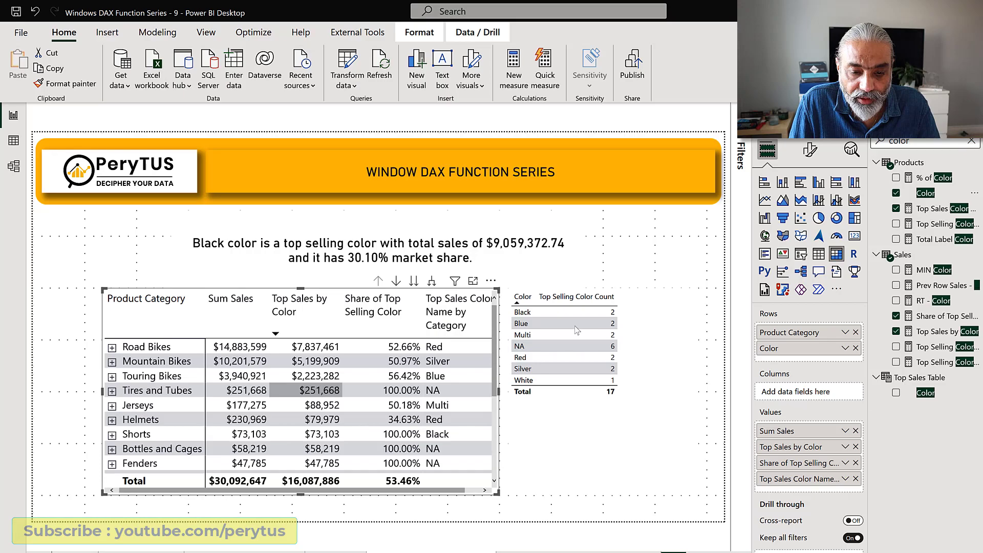
Expand all product categories in the matrix to the Color level and compare it with and without the Blue filter
{"action": "left_click", "coordinate": [531, 327]}
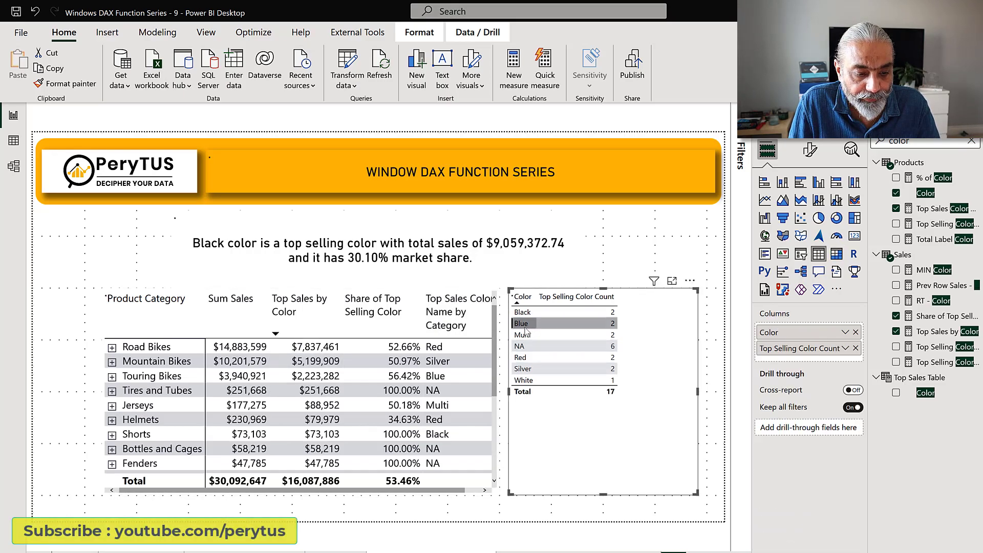
{"action": "left_click", "coordinate": [433, 338]}
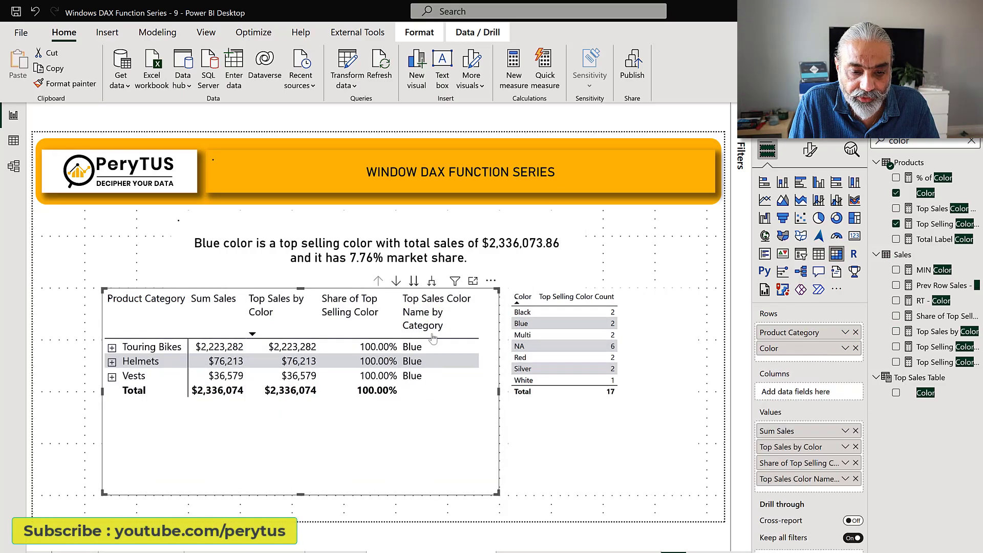
{"action": "left_click", "coordinate": [433, 281]}
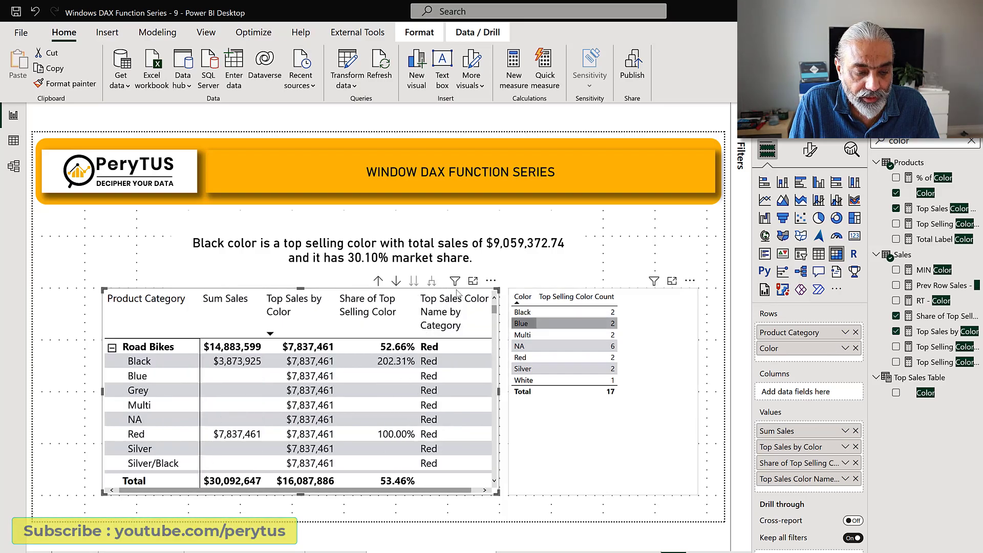
{"action": "left_click", "coordinate": [533, 323]}
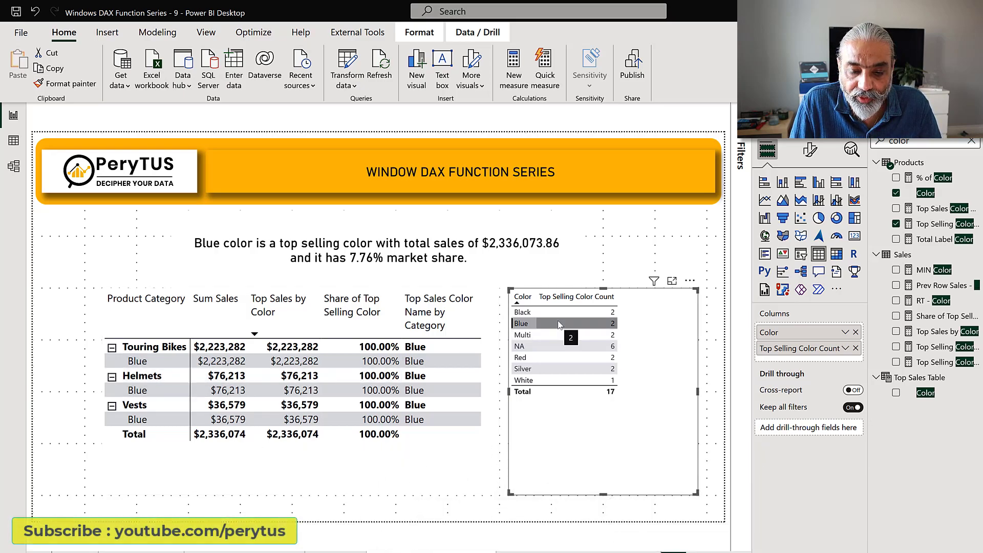
{"action": "left_click", "coordinate": [559, 324]}
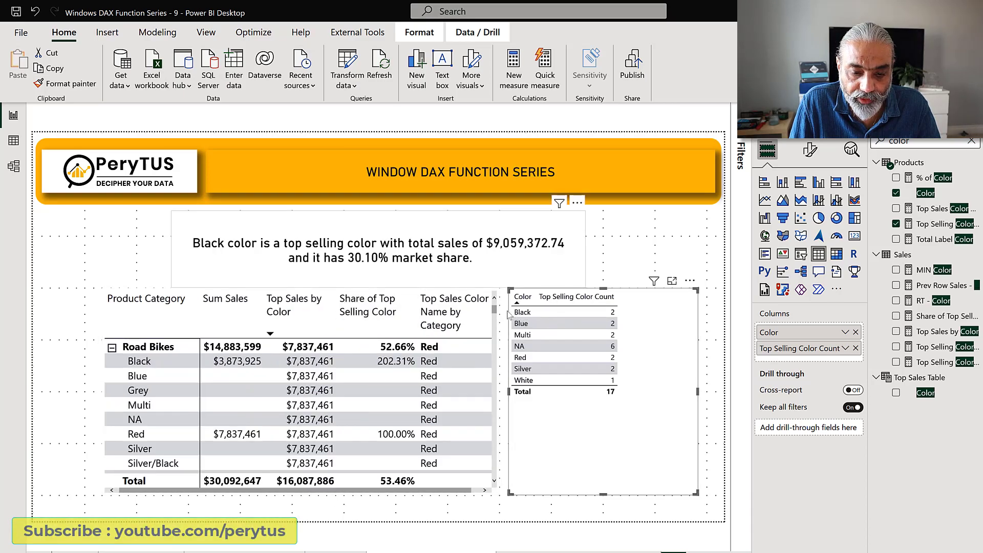
Roll the matrix back up to the category level and sort it ascending by Top Sales Color Name by Category
{"action": "left_click", "coordinate": [494, 312]}
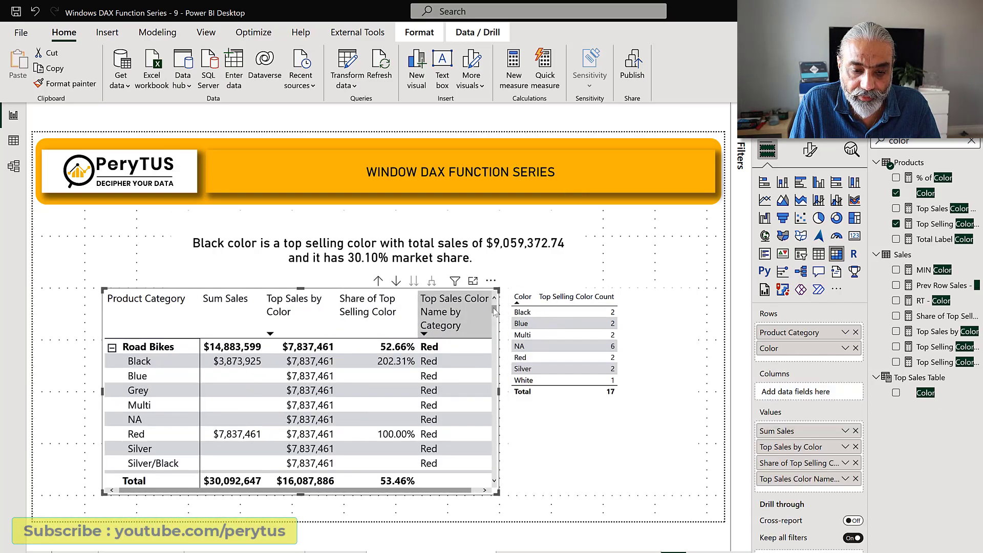
{"action": "left_click", "coordinate": [379, 281]}
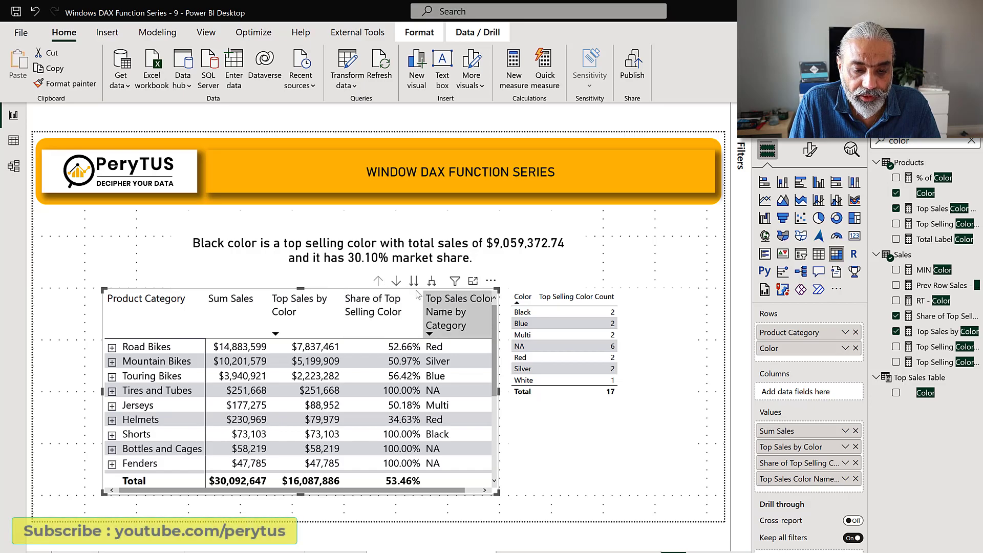
{"action": "left_click", "coordinate": [460, 313]}
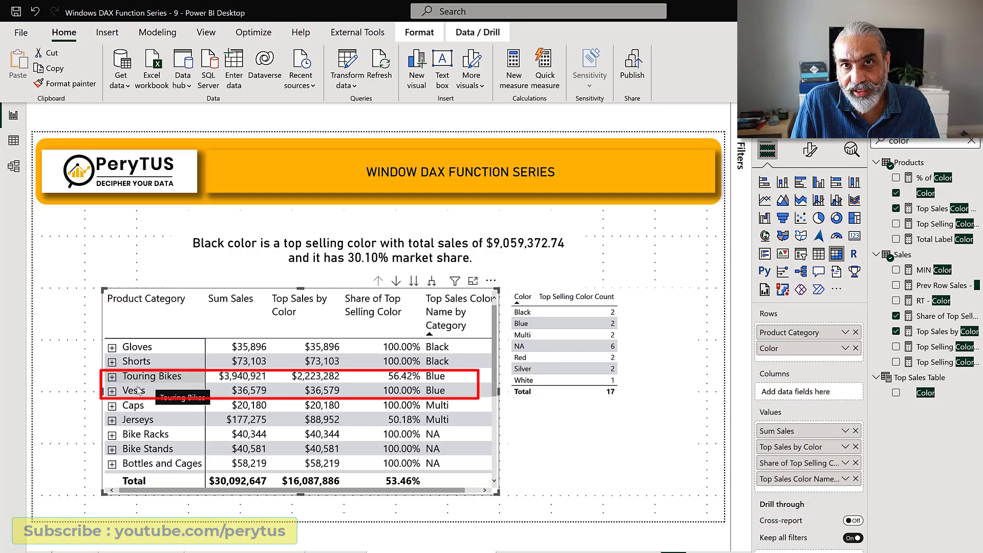
Compare the matrix with and without the Blue filter, and expand the Helmets category into its colors
{"action": "left_click", "coordinate": [537, 326]}
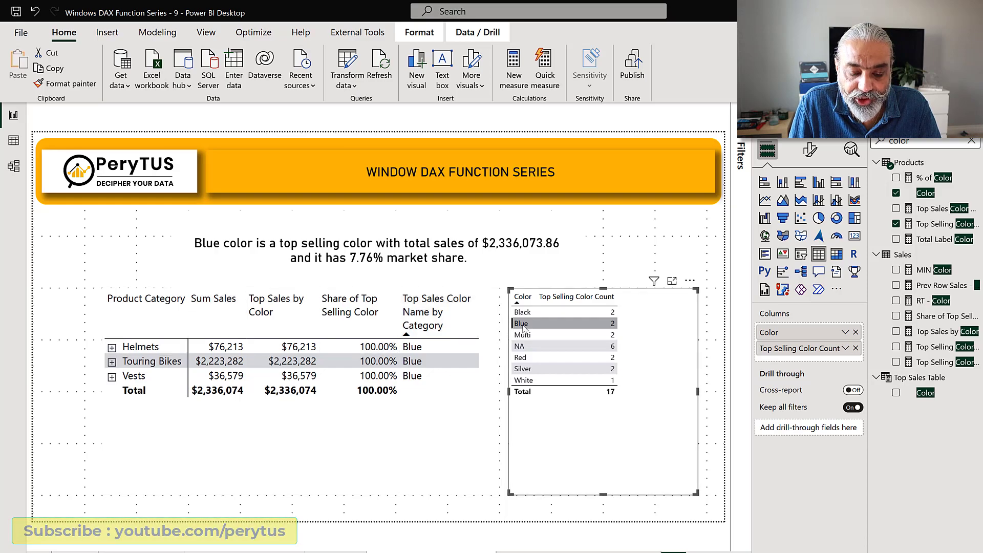
{"action": "left_click", "coordinate": [197, 412]}
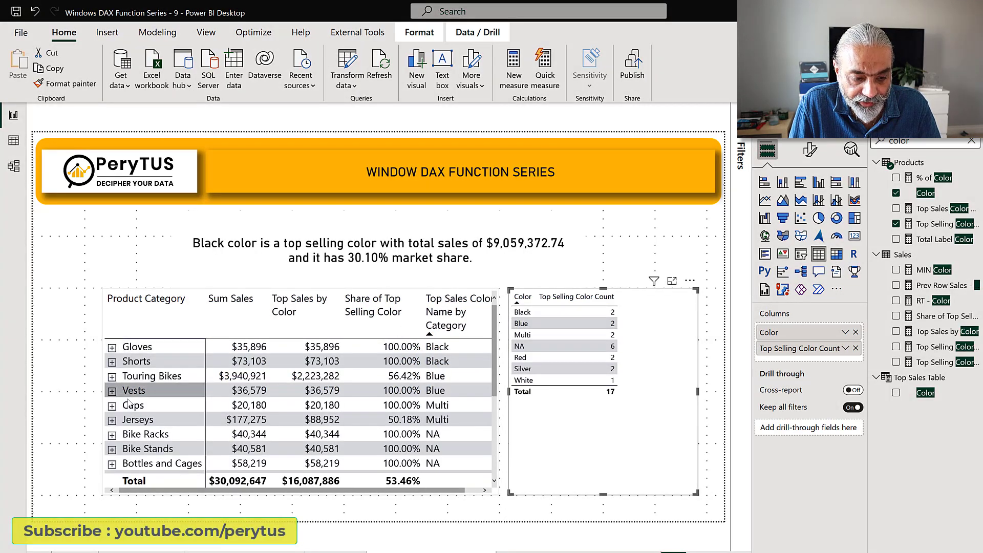
{"action": "scroll", "coordinate": [197, 414], "scroll_direction": "down", "scroll_amount": 1}
{"action": "scroll", "coordinate": [197, 413], "scroll_direction": "down", "scroll_amount": 5}
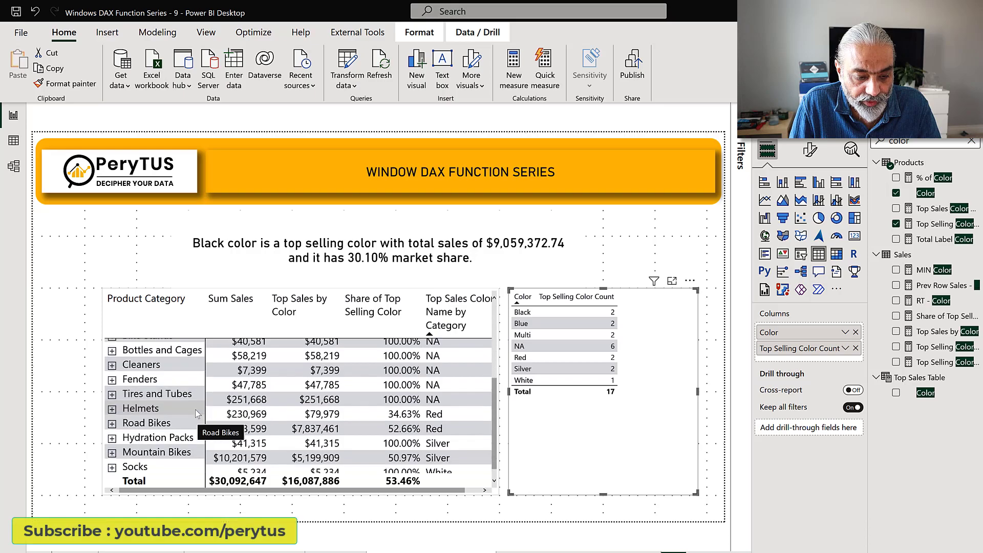
{"action": "scroll", "coordinate": [198, 413], "scroll_direction": "up", "scroll_amount": 3}
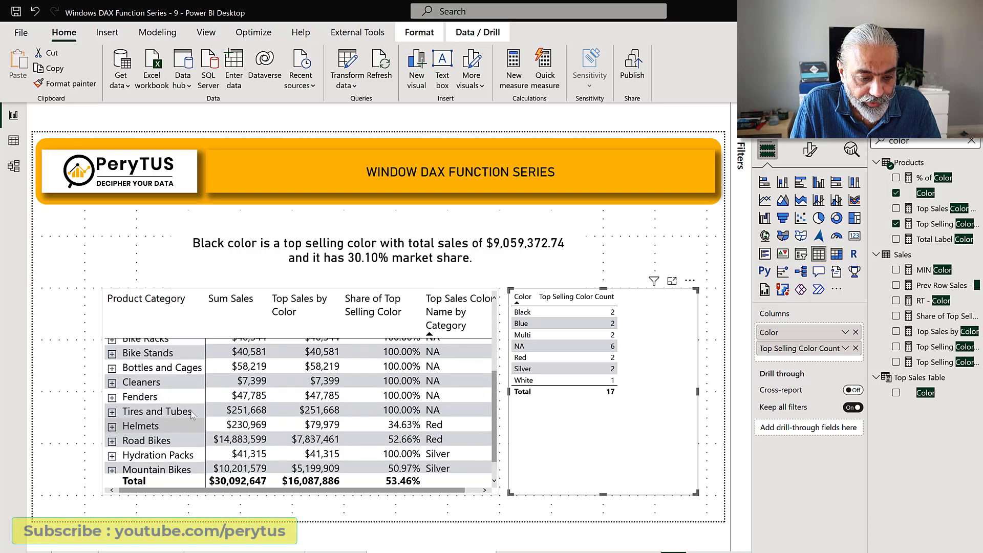
{"action": "left_click", "coordinate": [113, 429]}
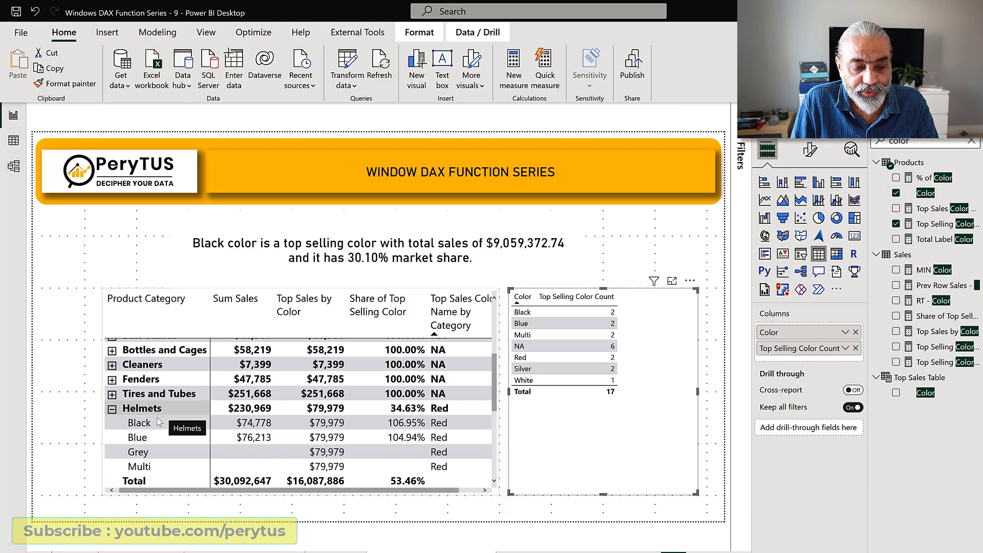
{"action": "scroll", "coordinate": [158, 420], "scroll_direction": "down", "scroll_amount": 3}
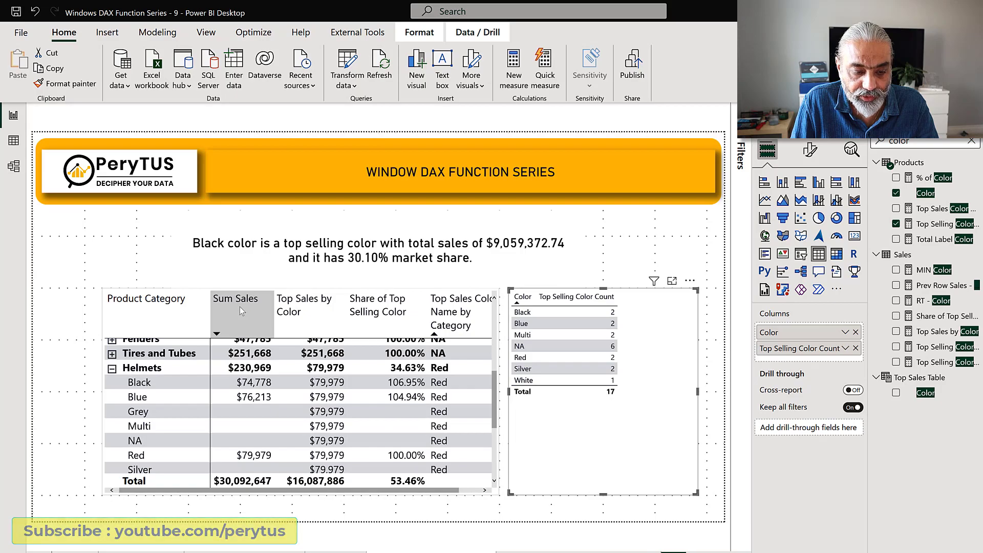
Sort the matrix descending by Sum Sales
{"action": "left_click", "coordinate": [240, 306]}
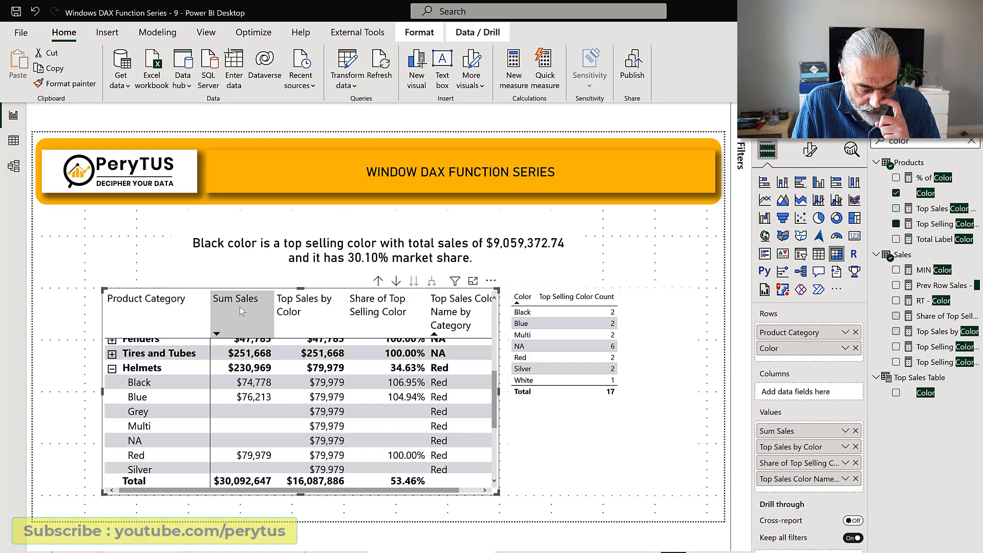
{"action": "left_click", "coordinate": [240, 306]}
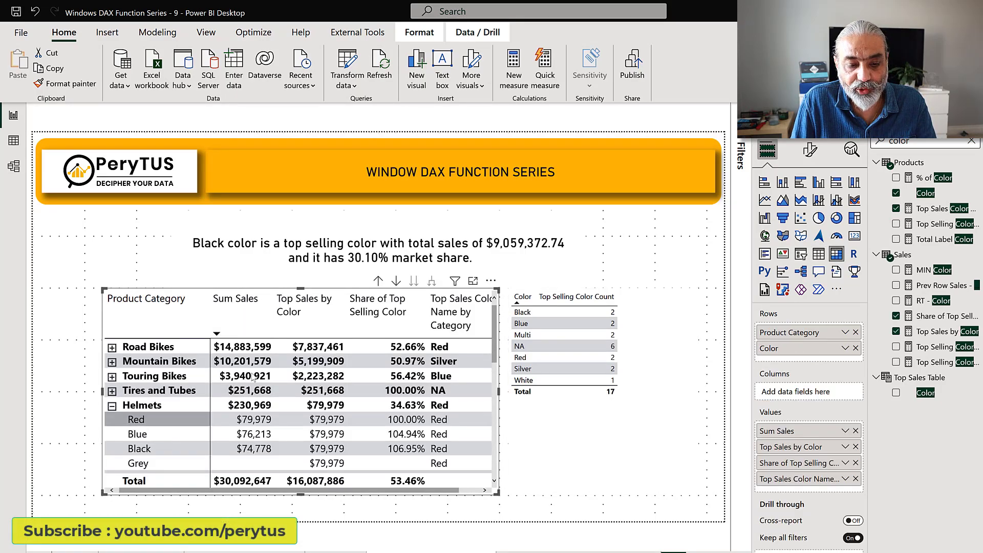
{"action": "left_click", "coordinate": [260, 424]}
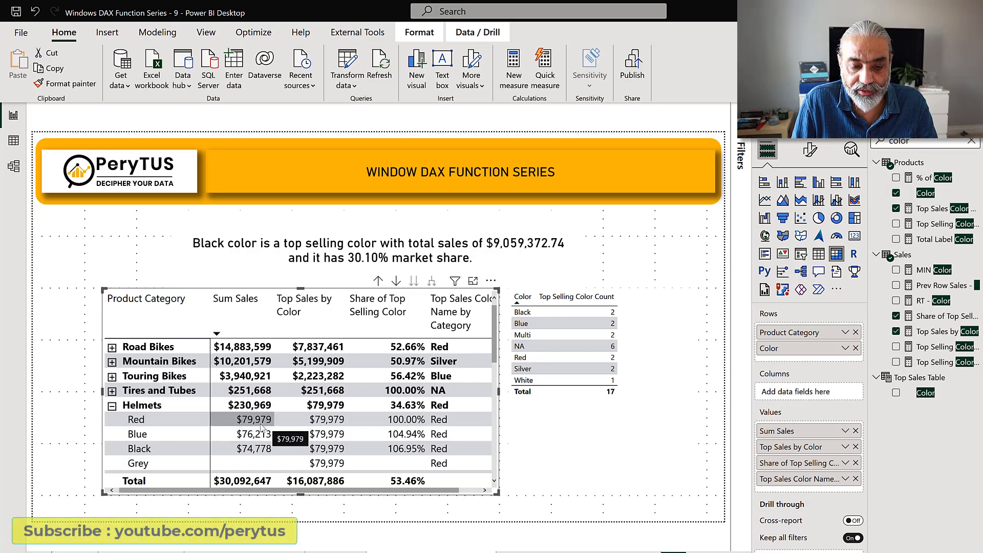
Examine the Helmets color rows in the matrix with the Blue filter applied and with it cleared
{"action": "left_click", "coordinate": [536, 325]}
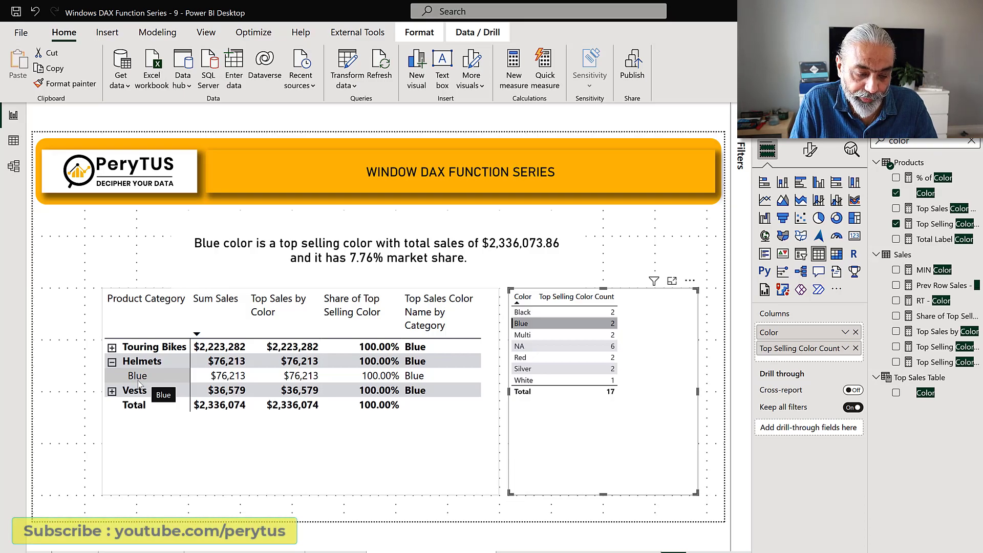
{"action": "left_click", "coordinate": [245, 440]}
{"action": "left_click", "coordinate": [533, 324]}
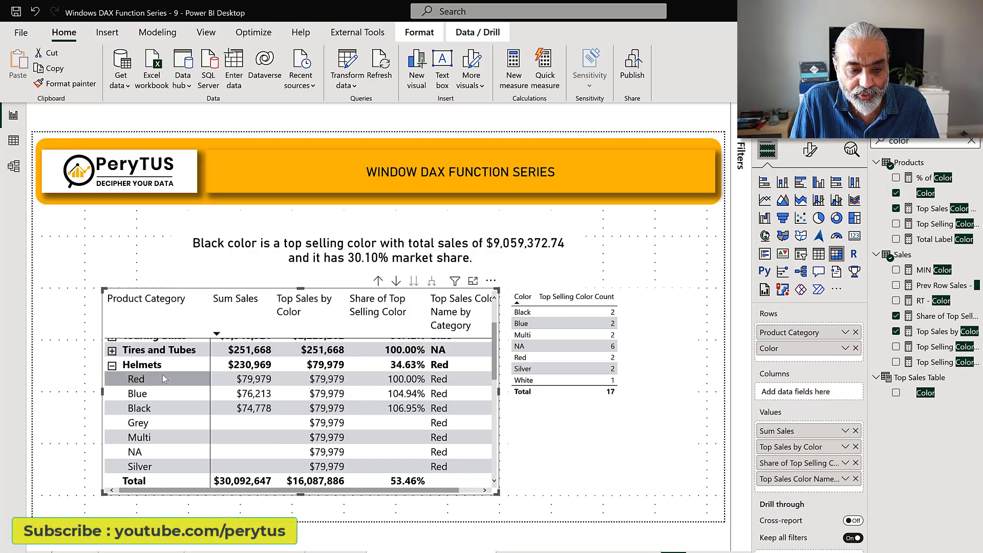
{"action": "scroll", "coordinate": [162, 374], "scroll_direction": "down", "scroll_amount": 1}
{"action": "scroll", "coordinate": [162, 377], "scroll_direction": "down", "scroll_amount": 1}
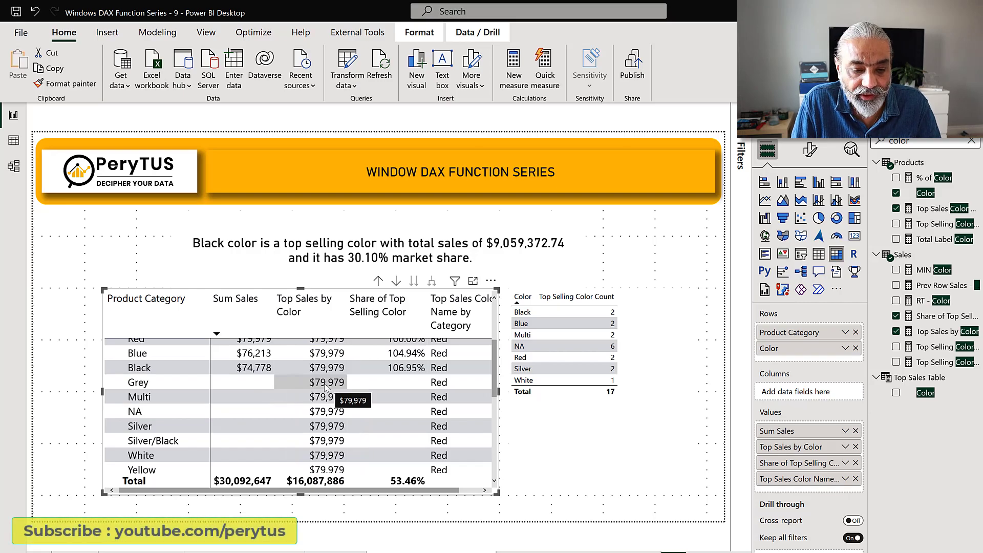
{"action": "scroll", "coordinate": [326, 387], "scroll_direction": "up", "scroll_amount": 3}
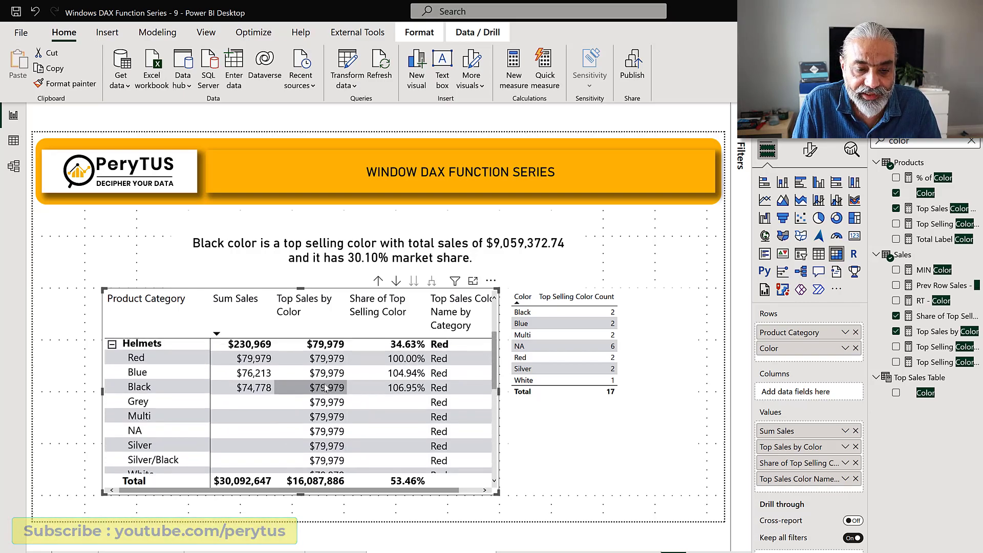
{"action": "scroll", "coordinate": [326, 388], "scroll_direction": "up", "scroll_amount": 2}
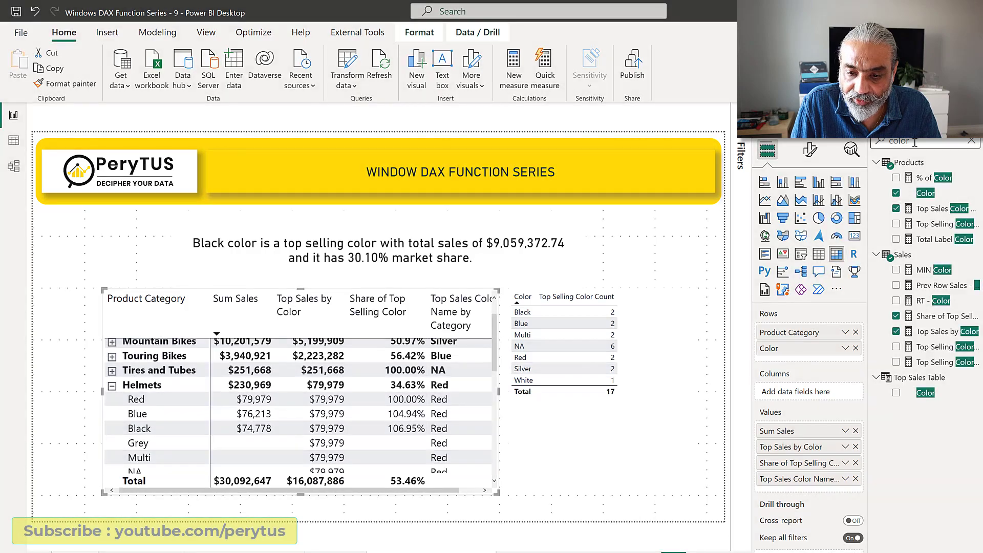
Search the fields for "Top Sales" and open the formula of the Top Sales by Color measure
{"action": "double_click", "coordinate": [915, 143]}
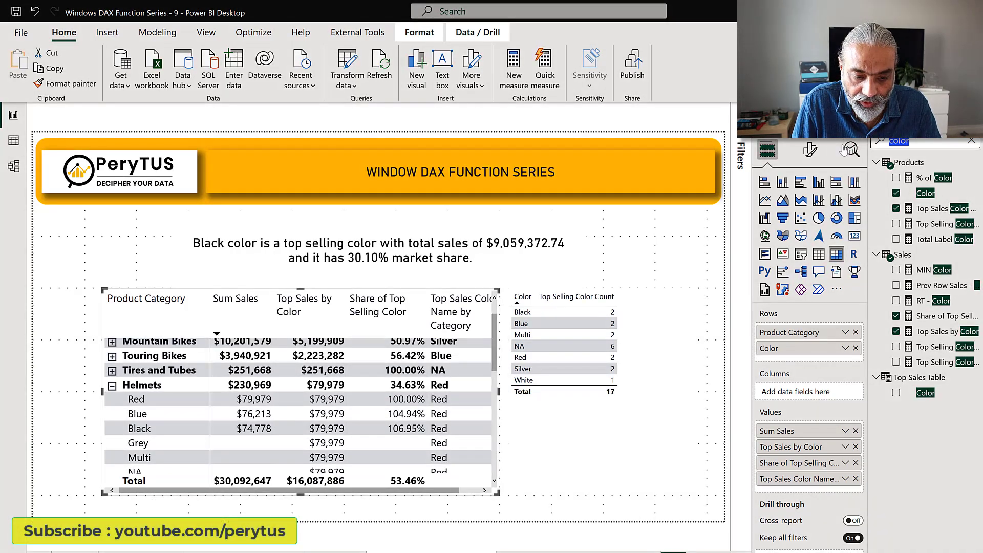
{"action": "type", "text": "Top Sales of co"}
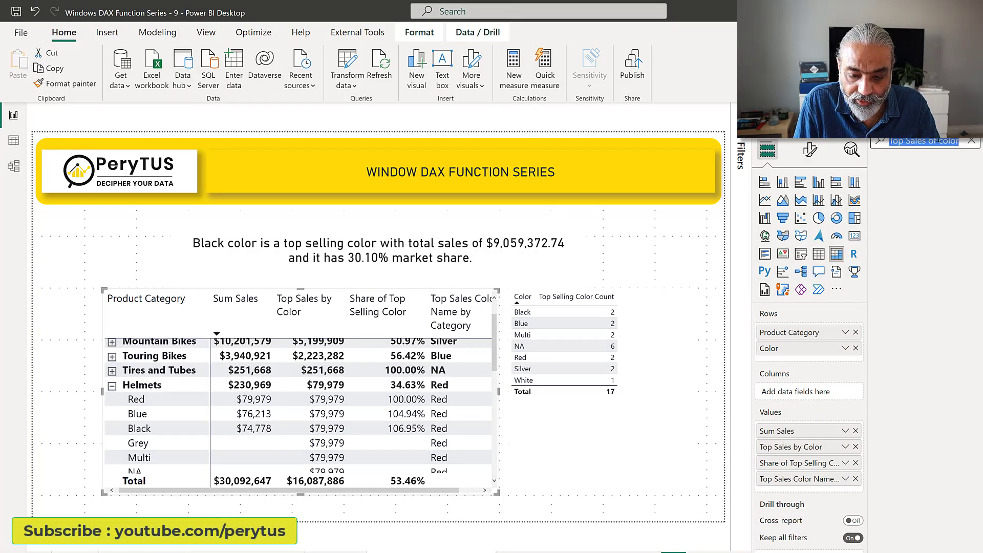
{"action": "type", "text": "Top Sales"}
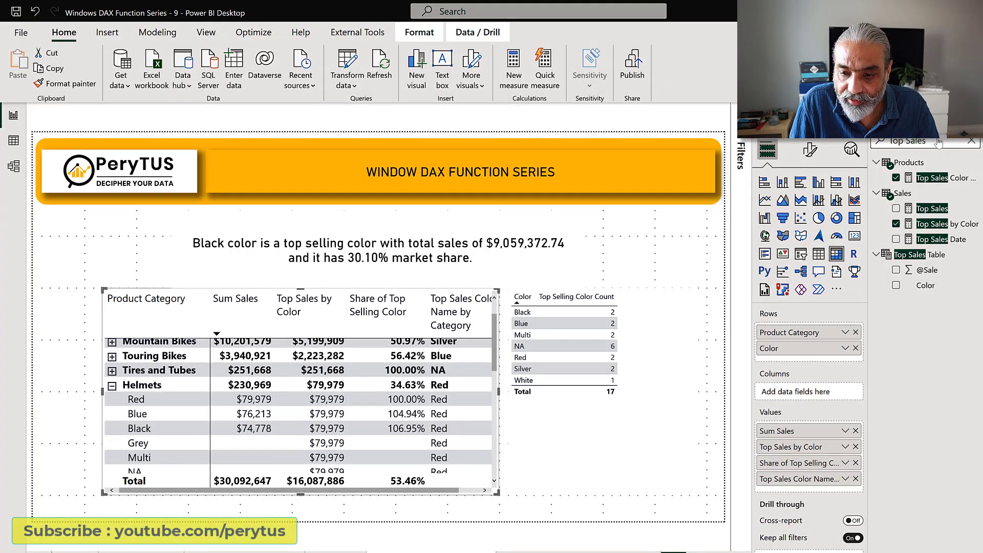
{"action": "left_click", "coordinate": [933, 224]}
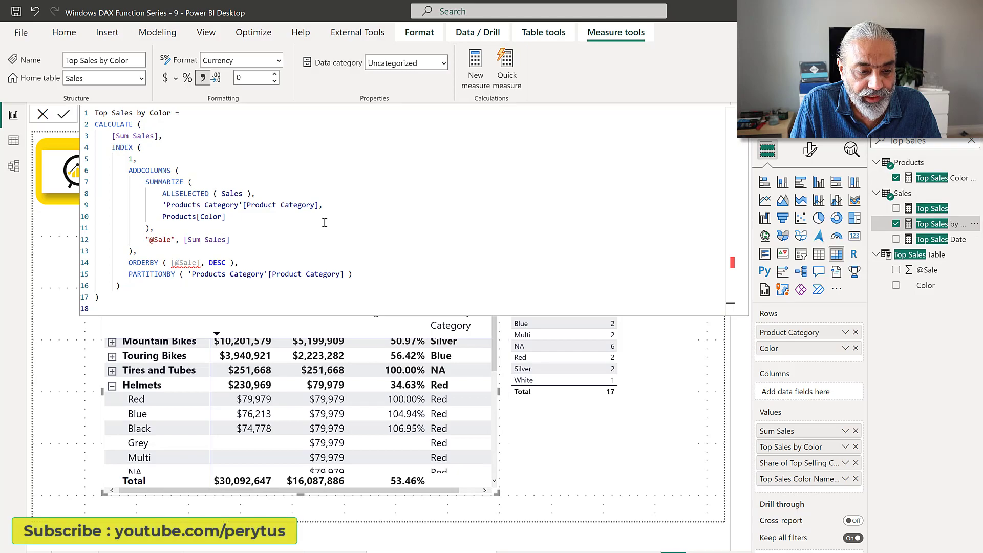
{"action": "scroll", "coordinate": [325, 222], "scroll_direction": "up", "scroll_amount": 2, "text": "ctrl"}
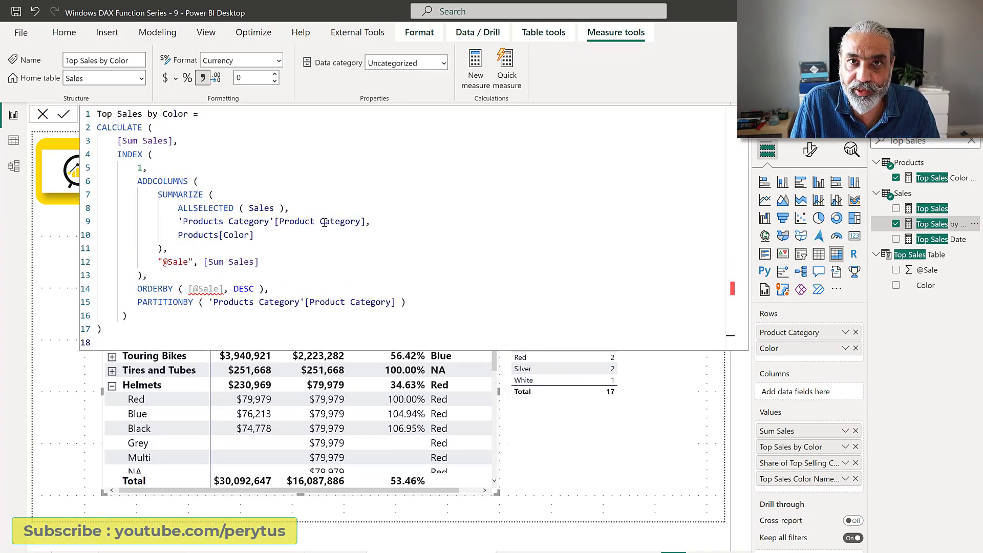
Wrap the INDEX expression of the Top Sales by Color measure in KEEPFILTERS, indent the wrapped block, and commit the formula
{"action": "left_click", "coordinate": [217, 144]}
{"action": "key", "text": "shift+Return"}
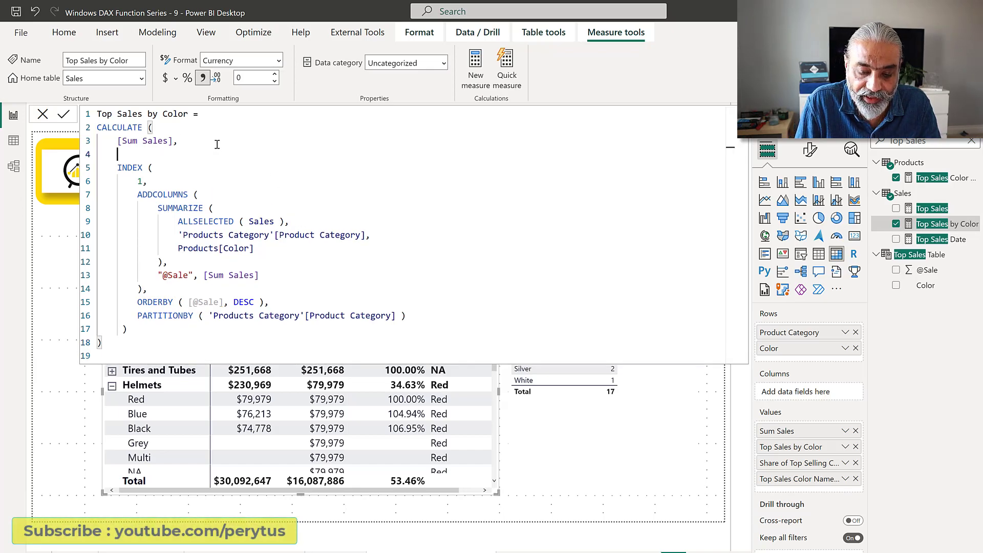
{"action": "type", "text": "KEEPFILTERS ("}
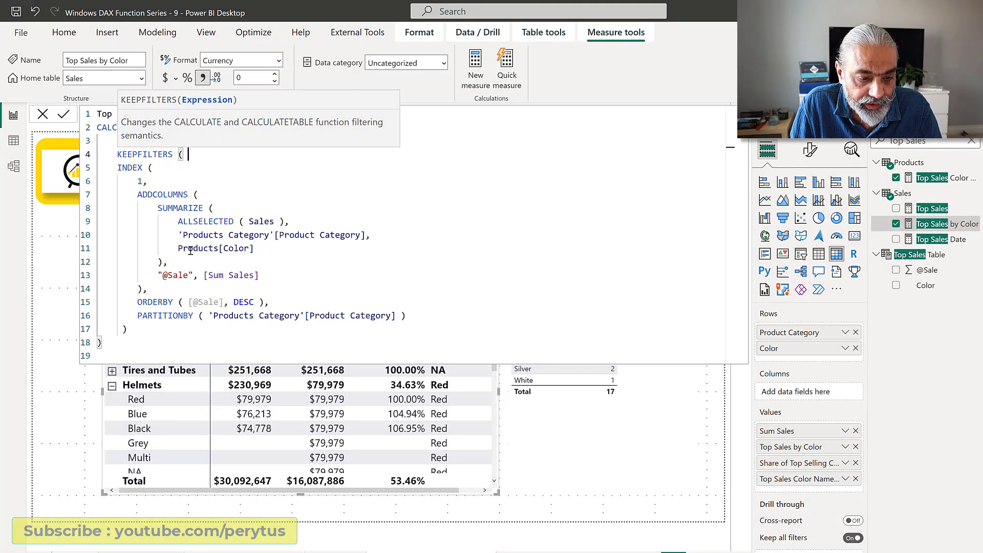
{"action": "left_click", "coordinate": [171, 332]}
{"action": "key", "text": "Return"}
{"action": "type", "text": ")"}
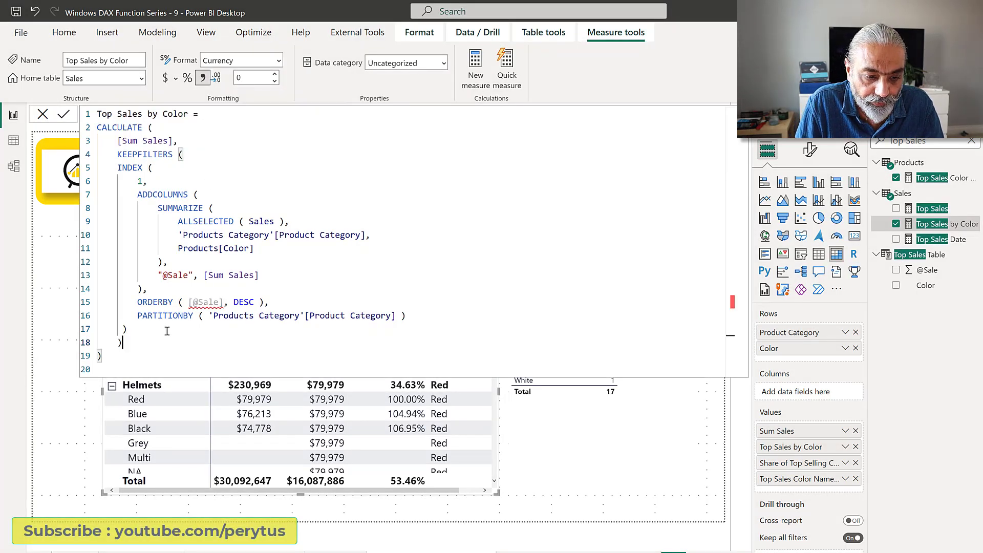
{"action": "left_click_drag", "start_coordinate": [163, 330], "coordinate": [89, 169]}
{"action": "key", "text": "Tab"}
{"action": "key", "text": "Return"}
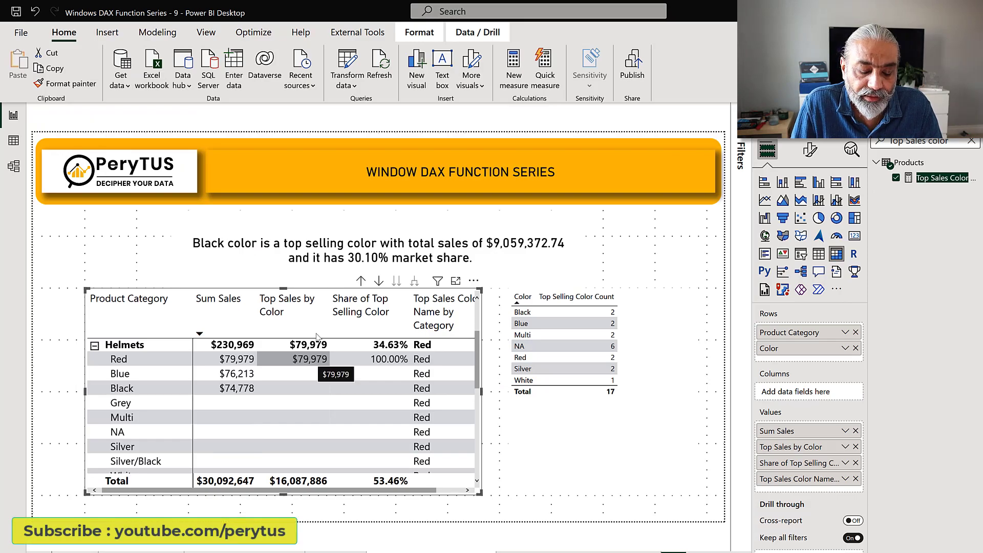
Cross-filter the matrix by the NA color and then by Blue to check the listed categories
{"action": "left_click", "coordinate": [522, 346]}
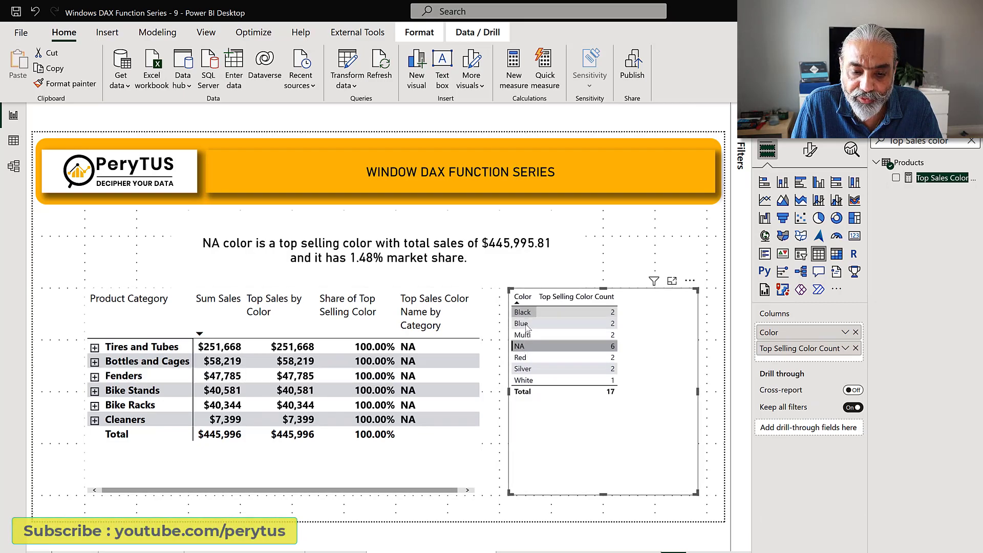
{"action": "left_click", "coordinate": [526, 328]}
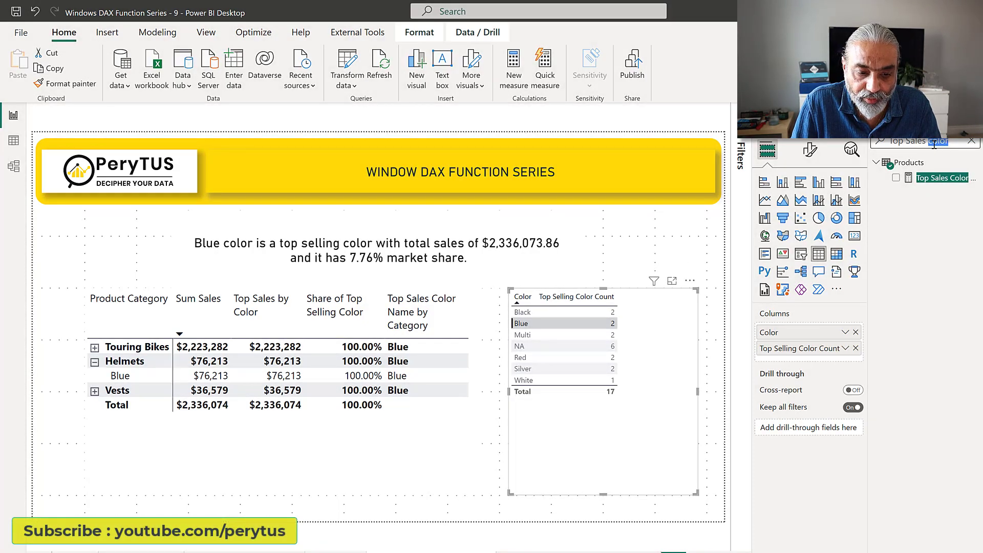
In the Top Sales by Color measure, wrap ALLSELECTED ( Sales ) in CALCULATETABLE with REMOVEFILTERS ( Products ) and commit the formula
{"action": "type", "text": "by Color"}
{"action": "left_click", "coordinate": [937, 178]}
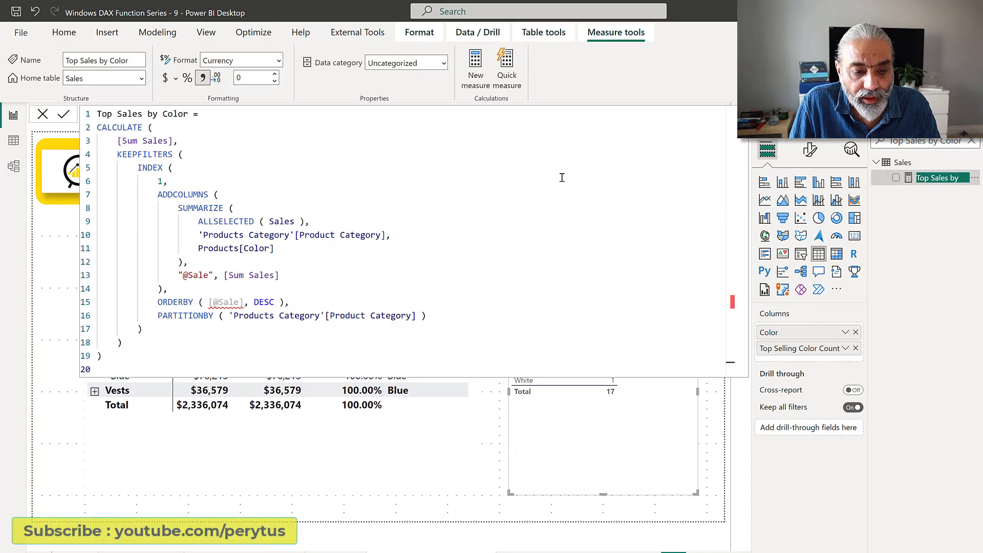
{"action": "left_click", "coordinate": [192, 210]}
{"action": "left_click_drag", "start_coordinate": [201, 221], "coordinate": [311, 221]}
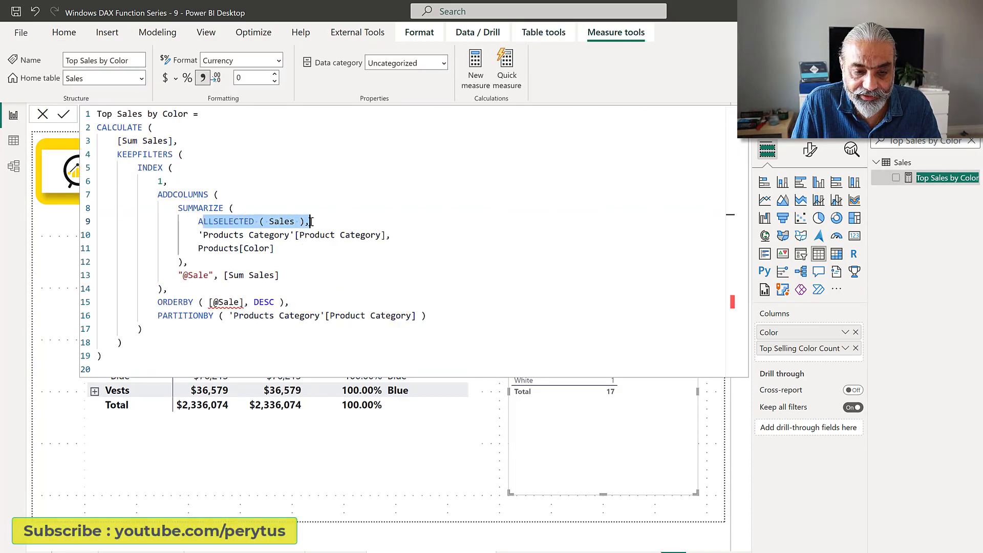
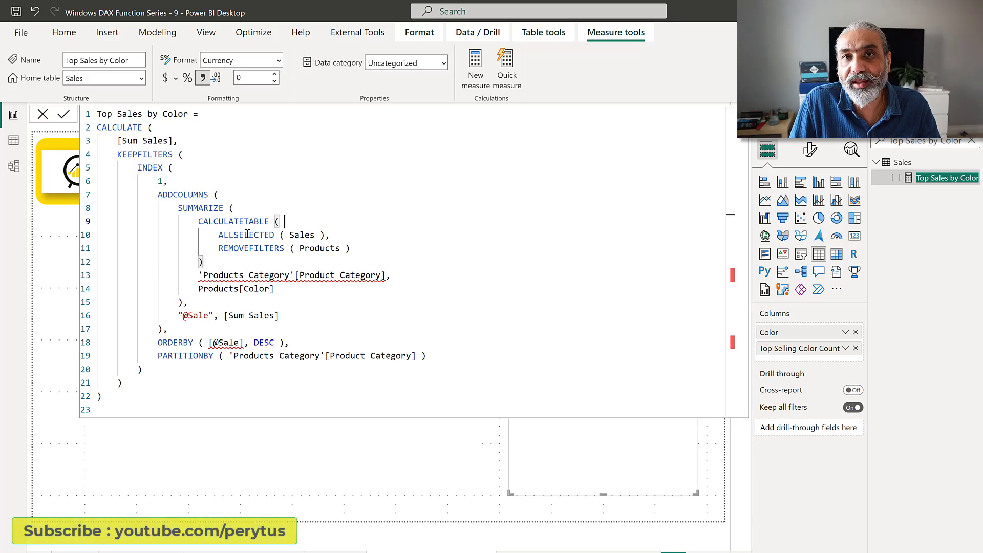
{"action": "double_click", "coordinate": [253, 238]}
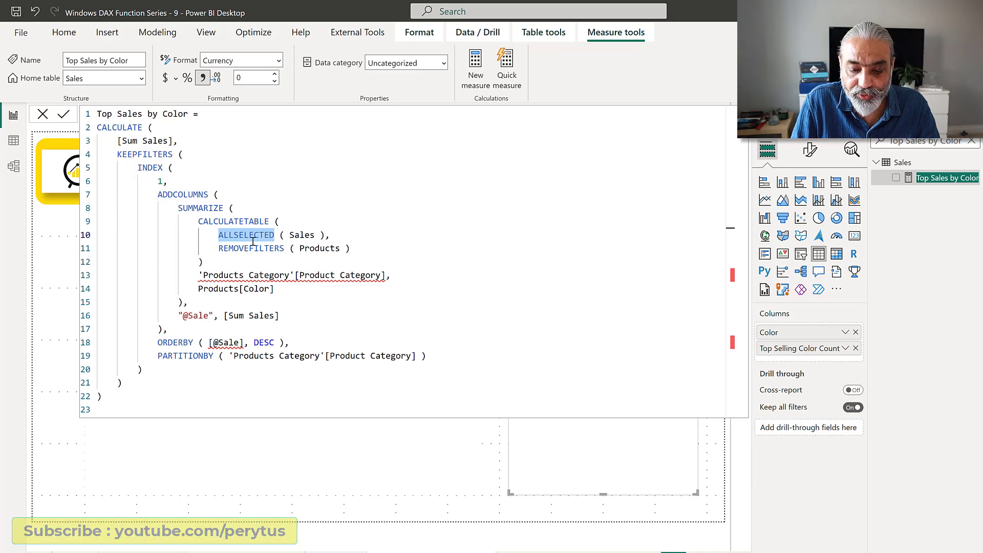
{"action": "type", "text": "ALLSELECTED"}
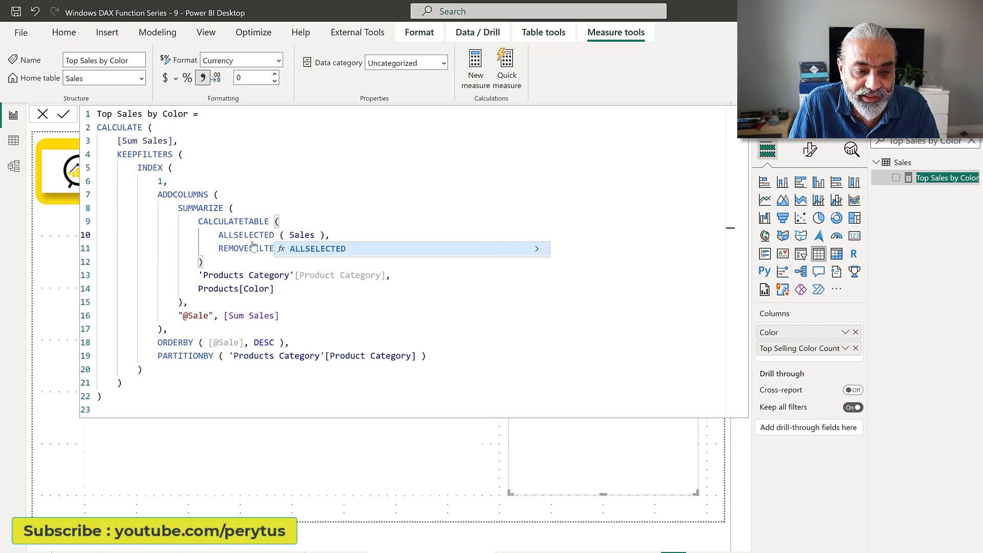
{"action": "left_click", "coordinate": [350, 286]}
{"action": "left_click", "coordinate": [261, 262]}
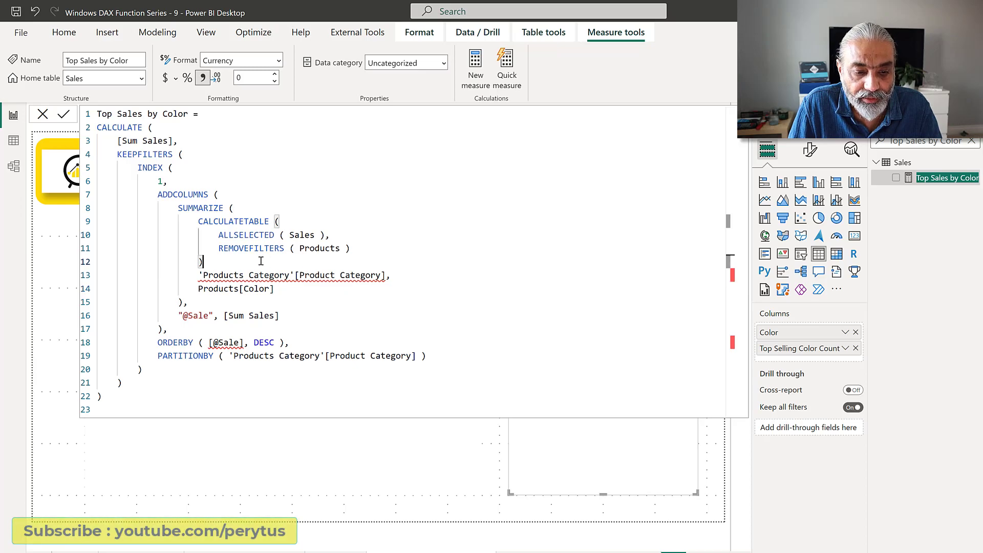
{"action": "type", "text": ","}
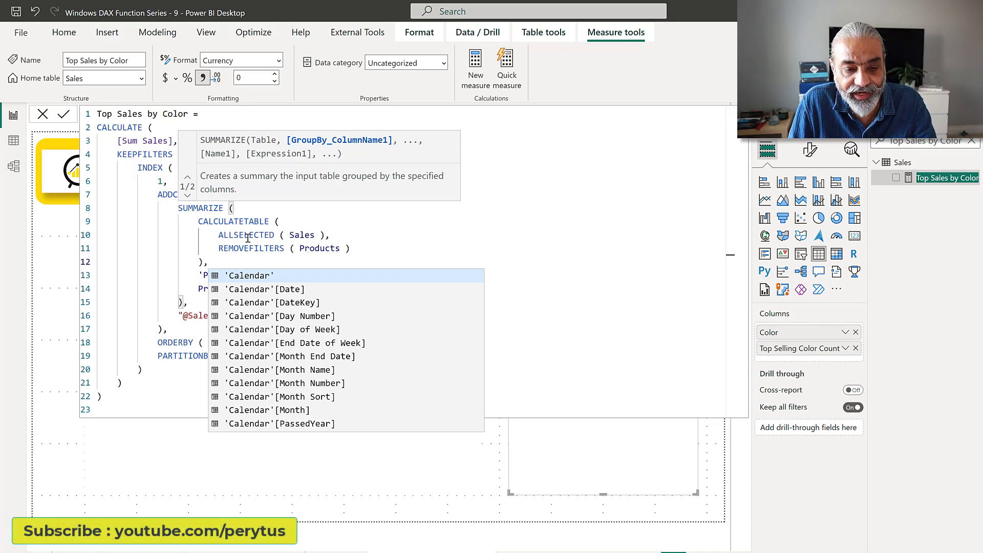
{"action": "left_click", "coordinate": [268, 248]}
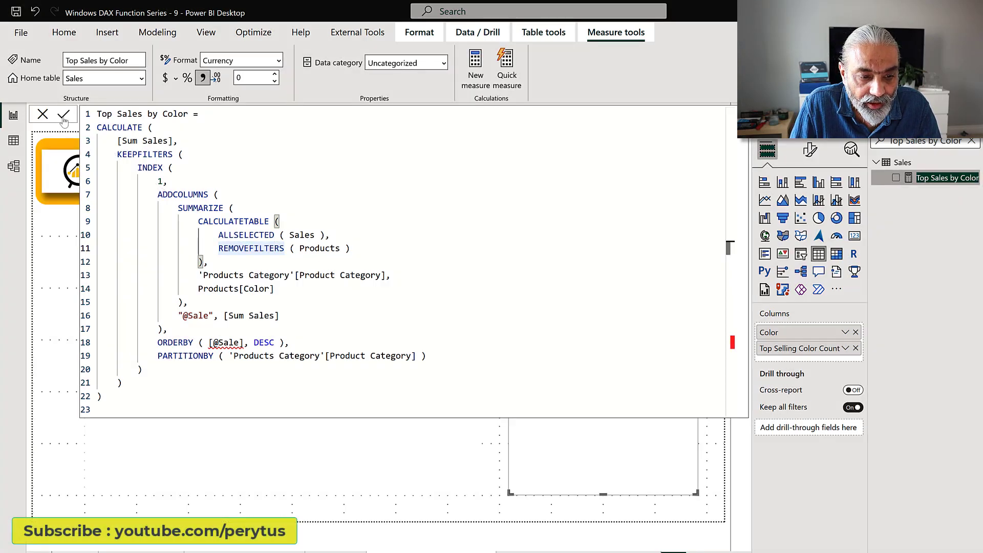
{"action": "left_click", "coordinate": [63, 115]}
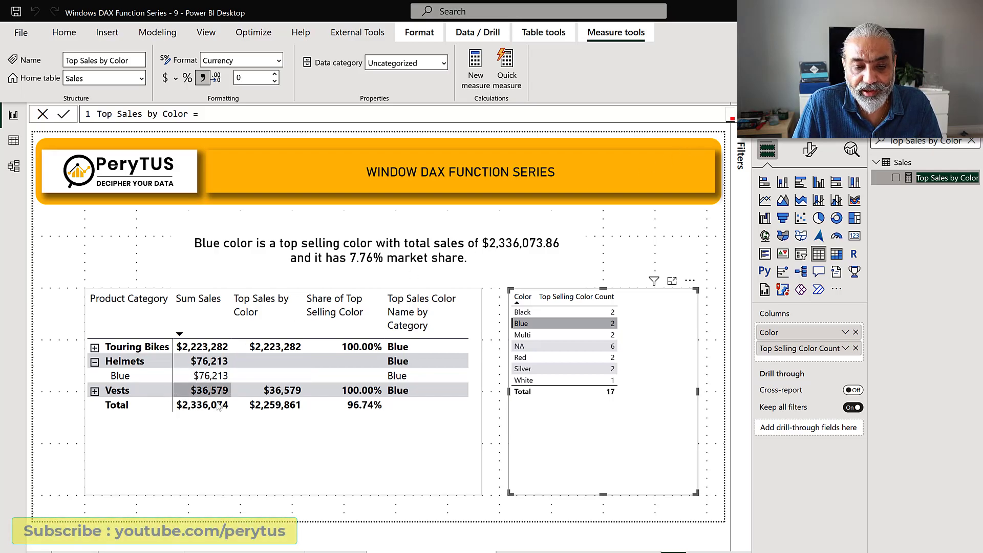
Remove the Top Sales Color Name by Category measure from the matrix and cross-filter the matrix by Blue
{"action": "left_click", "coordinate": [362, 437]}
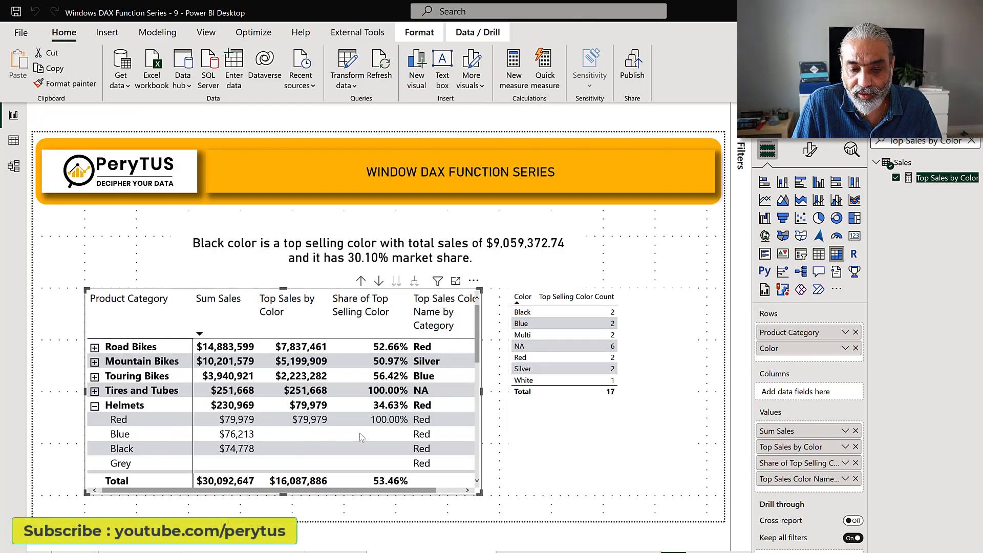
{"action": "left_click", "coordinate": [855, 479]}
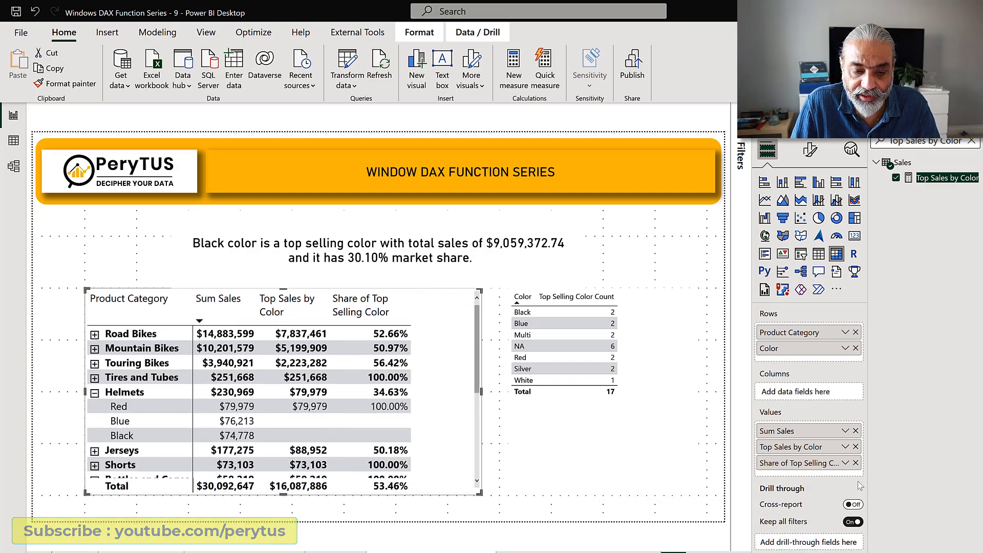
{"action": "left_click", "coordinate": [530, 330]}
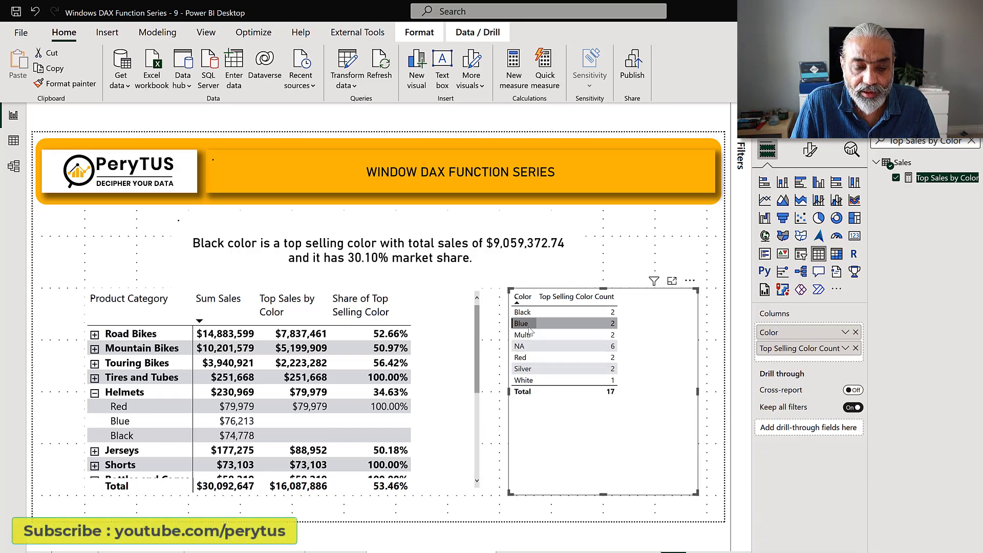
{"action": "left_click", "coordinate": [529, 326]}
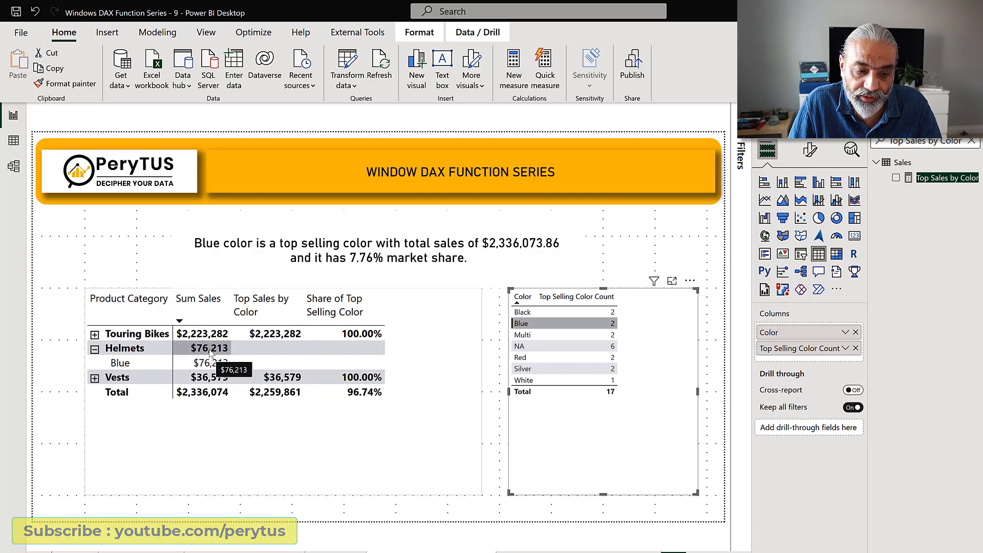
Remove Sum Sales from the matrix values
{"action": "left_click", "coordinate": [413, 463]}
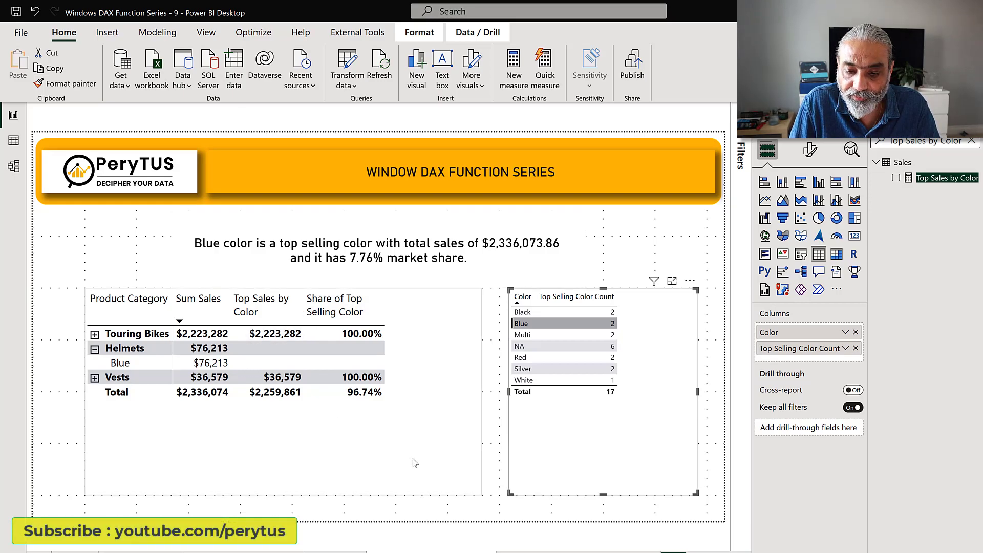
{"action": "left_click", "coordinate": [855, 430]}
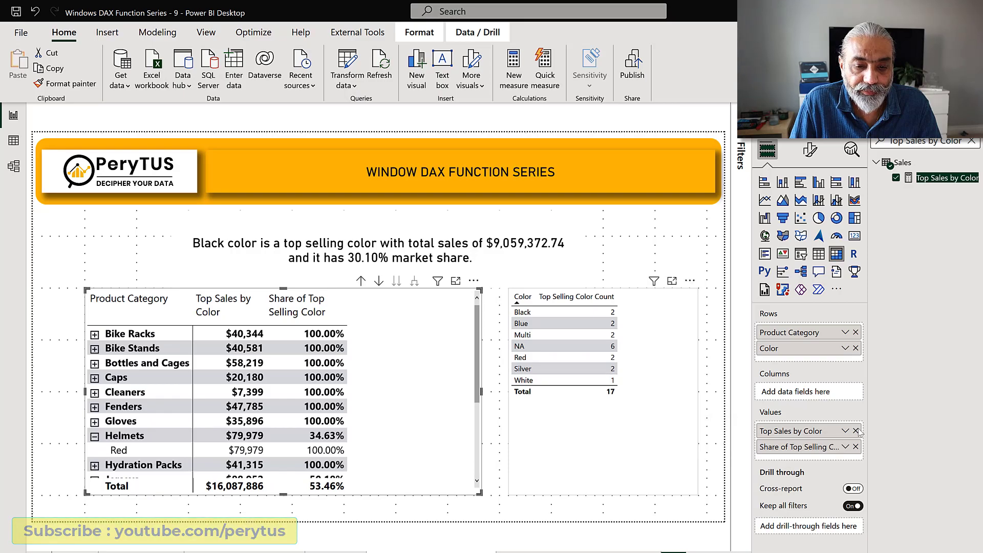
Cross-filter the matrix by Blue and expand the Touring Bikes and Vests categories into their colors
{"action": "left_click", "coordinate": [533, 324]}
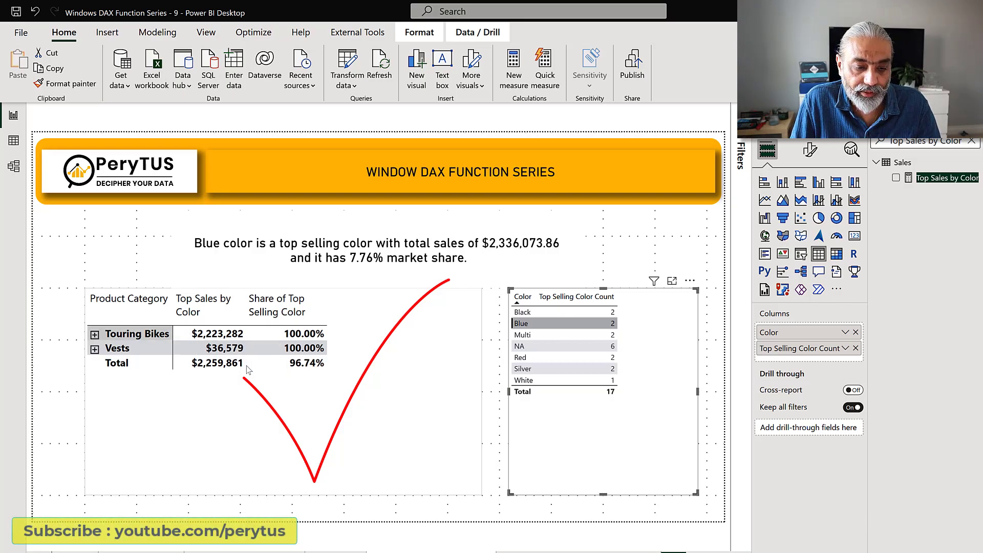
{"action": "left_click", "coordinate": [94, 335]}
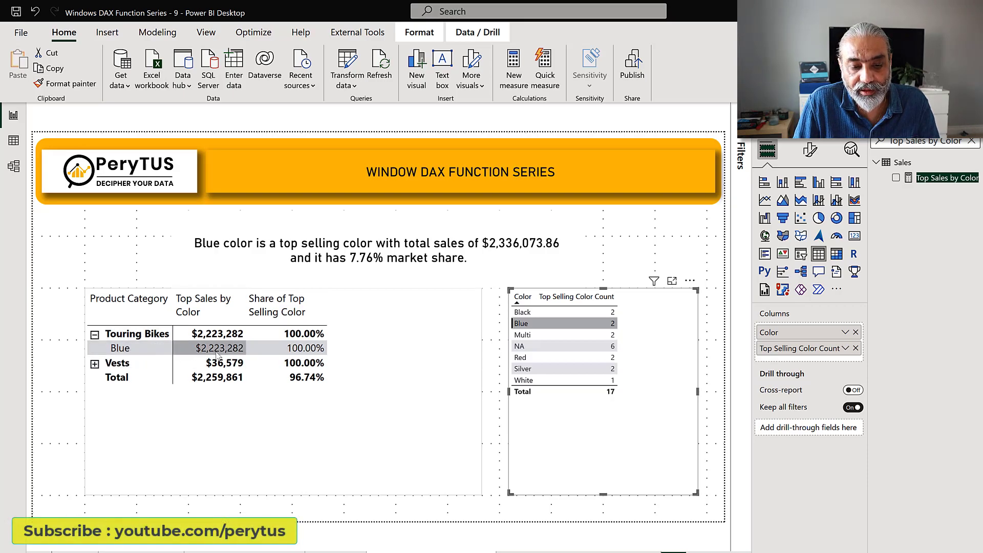
{"action": "left_click", "coordinate": [94, 364]}
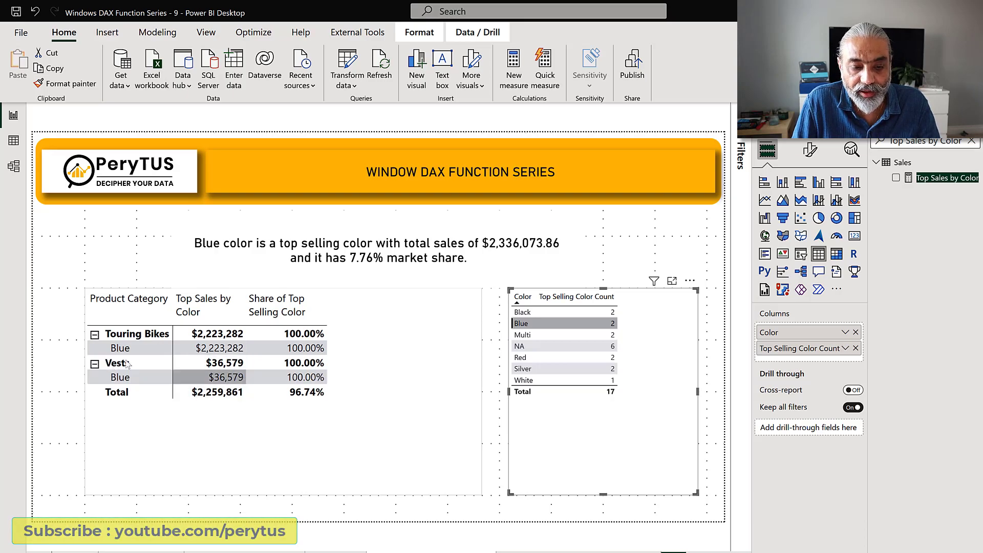